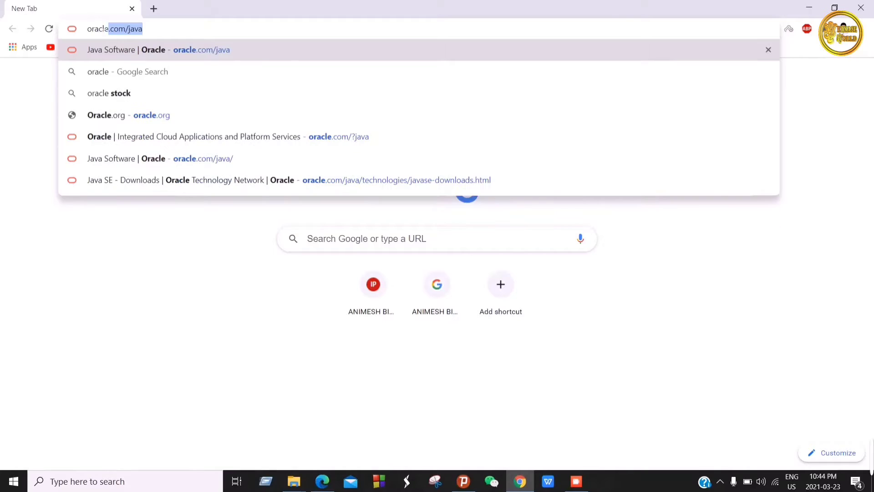
# Go to oracle.com/java and open the Java SE Downloads page.
pyautogui.write('e.com/java')
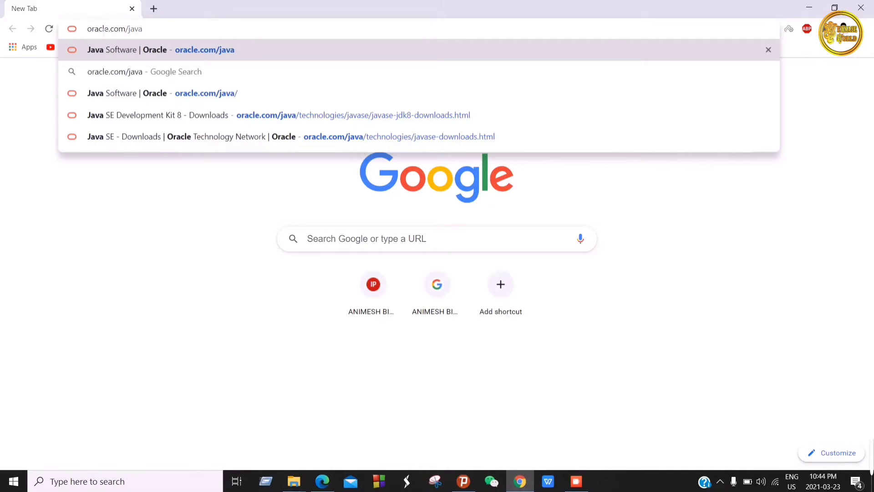
pyautogui.press('Return')
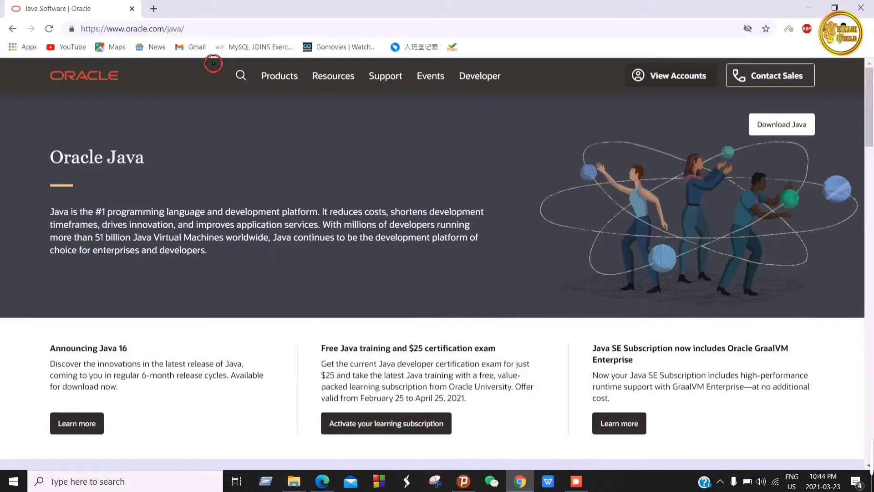
pyautogui.click(805, 124)
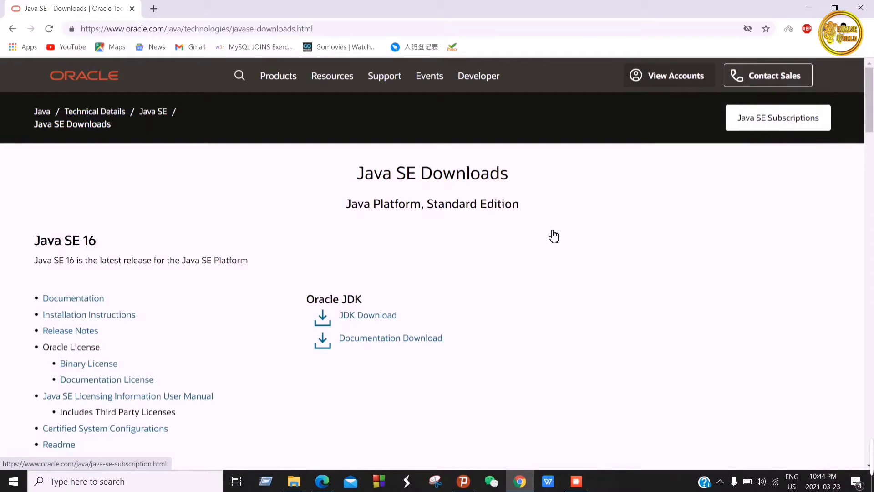
# Open the Oracle JDK download page for Java SE 8 from the Java SE Downloads page.
pyautogui.scroll(-4, 555, 238)
pyautogui.scroll(4, 556, 238)
pyautogui.click(560, 240)
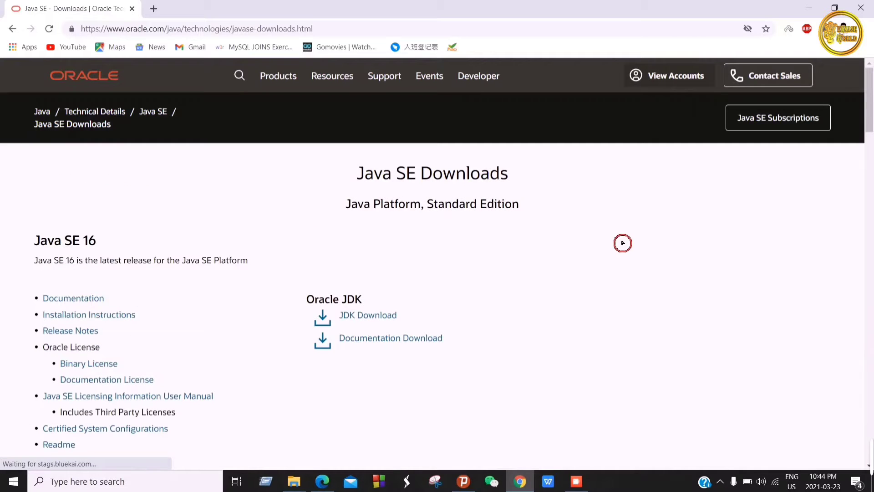
pyautogui.scroll(-4, 563, 269)
pyautogui.scroll(-15, 563, 269)
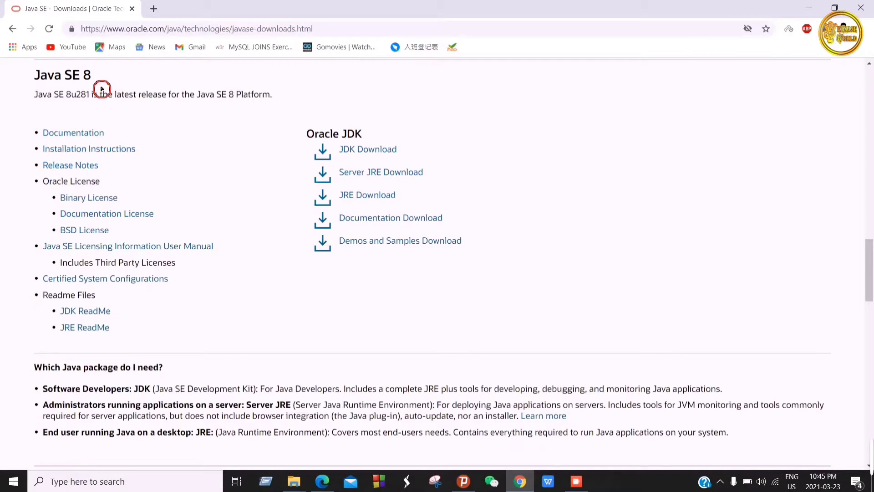
pyautogui.click(395, 151)
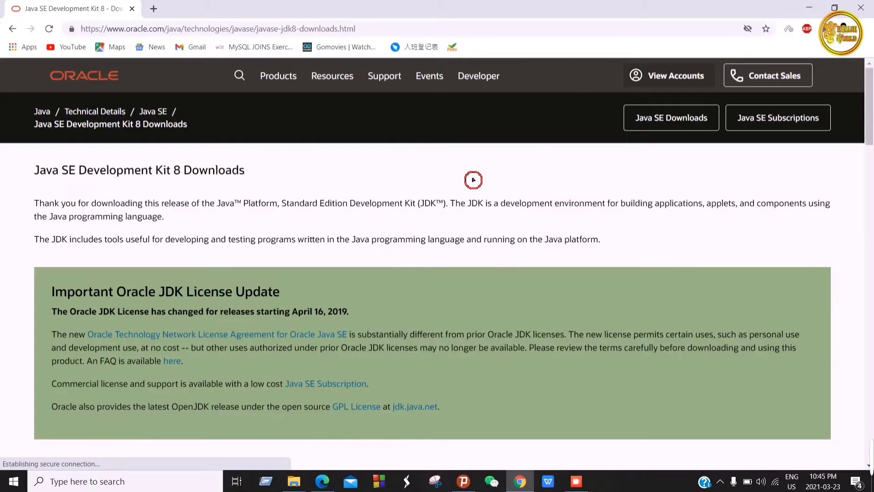
# Look through the Java SE Development Kit 8u281 download table for the available Windows packages.
pyautogui.scroll(-15, 468, 191)
pyautogui.scroll(-8, 463, 216)
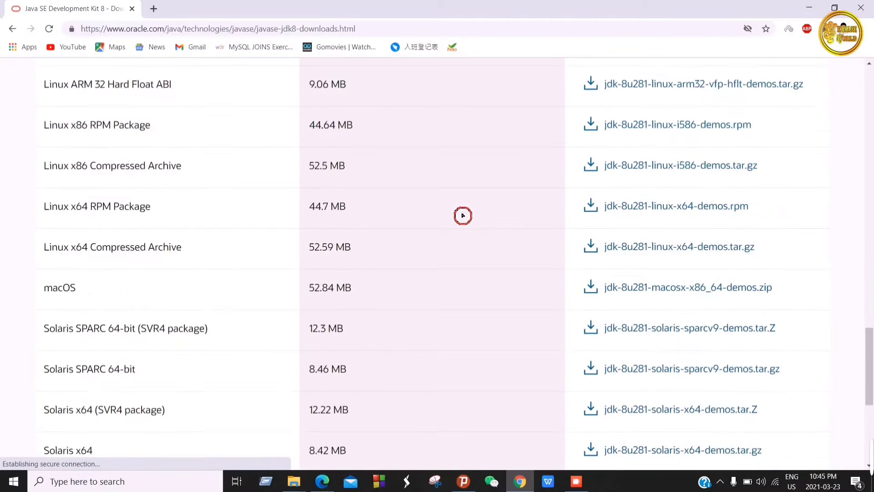
pyautogui.scroll(14, 463, 215)
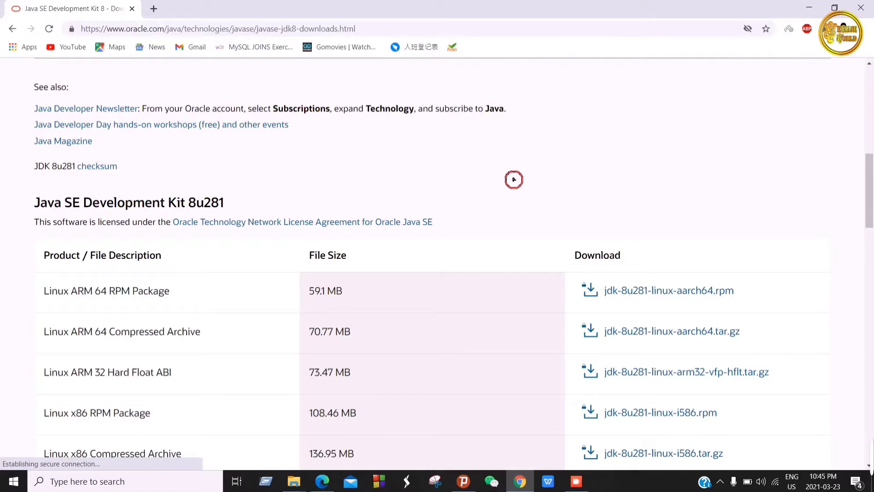
pyautogui.scroll(-12, 524, 181)
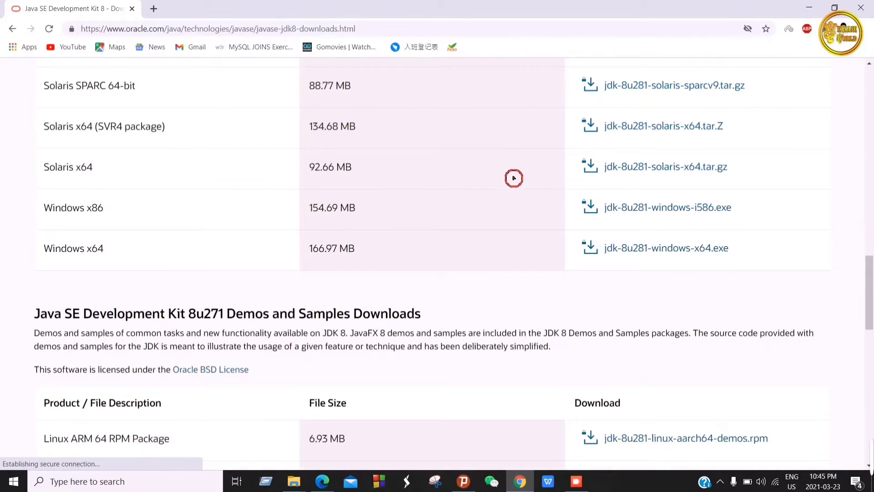
pyautogui.scroll(4, 212, 229)
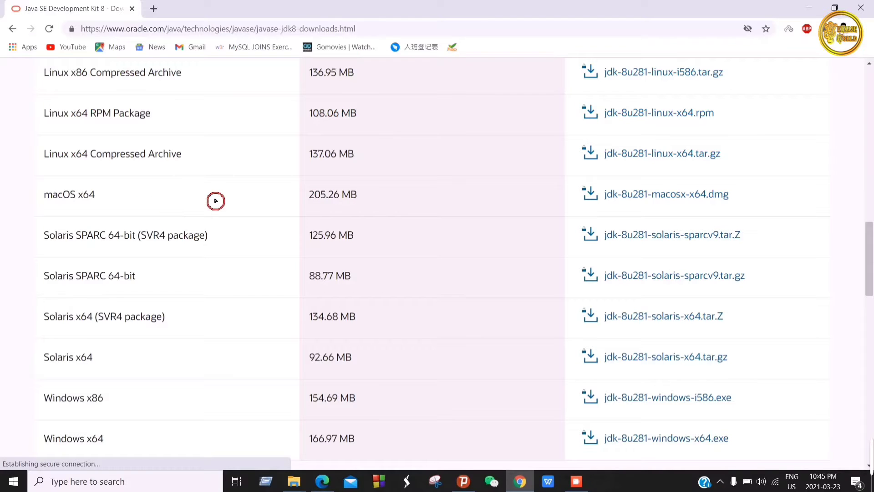
pyautogui.scroll(-6, 556, 200)
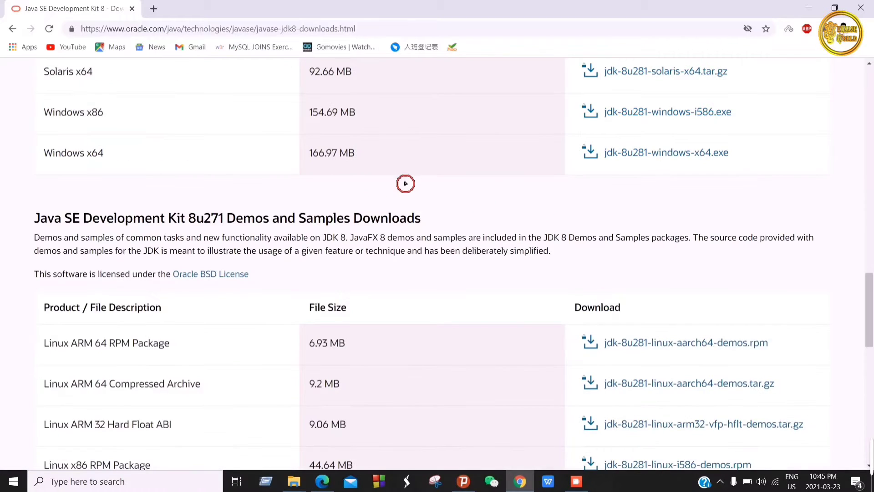
pyautogui.scroll(2, 191, 245)
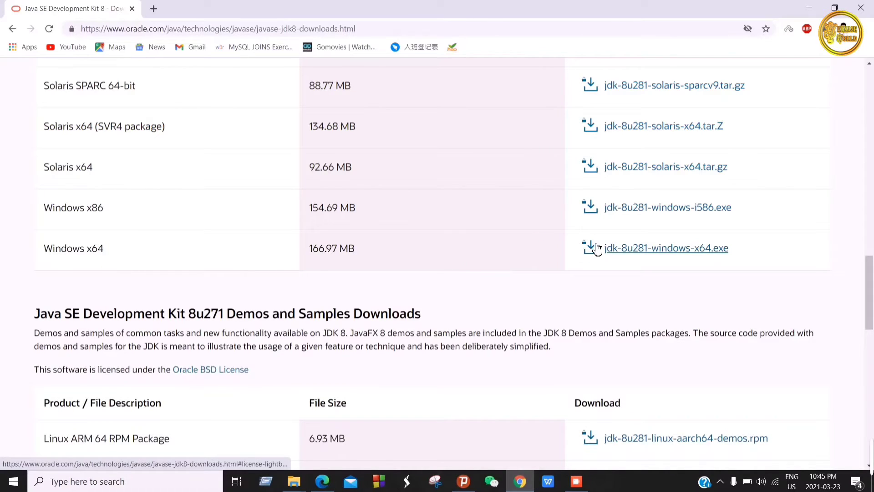
# Check the computer's system type in the properties of This PC, leaving the browser minimized meanwhile, and minimize the System window.
pyautogui.click(812, 9)
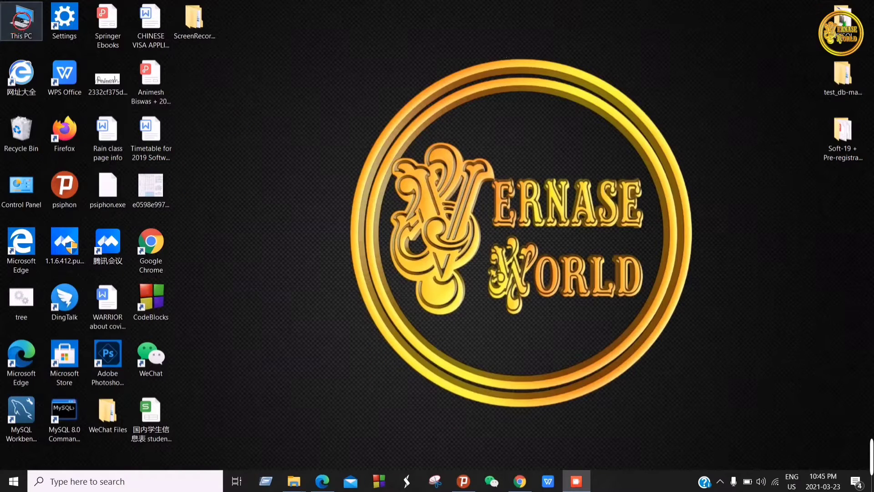
pyautogui.rightClick(26, 21)
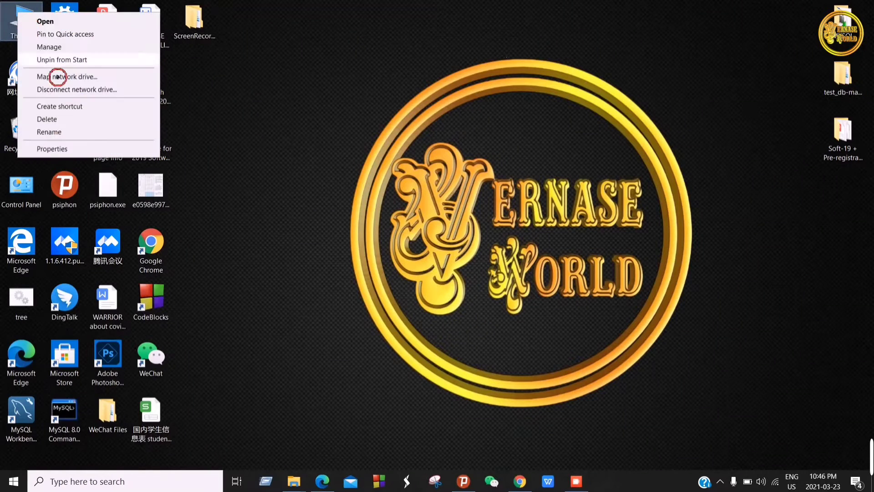
pyautogui.click(91, 151)
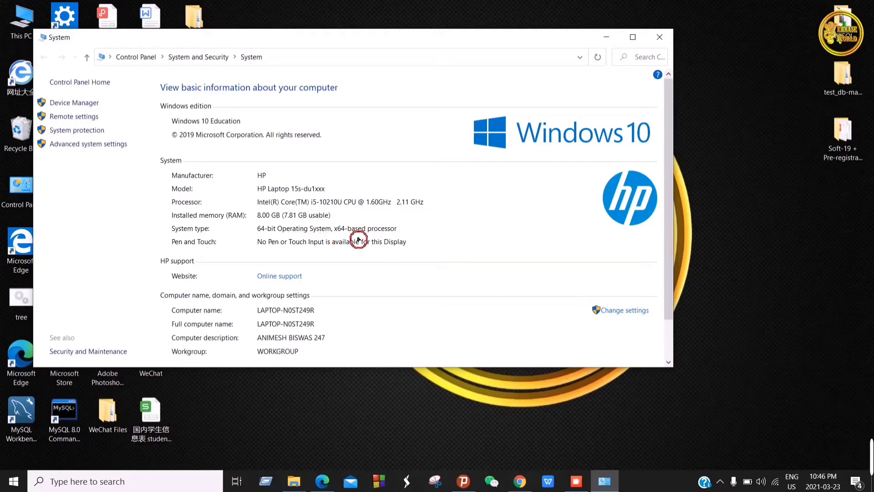
pyautogui.click(608, 39)
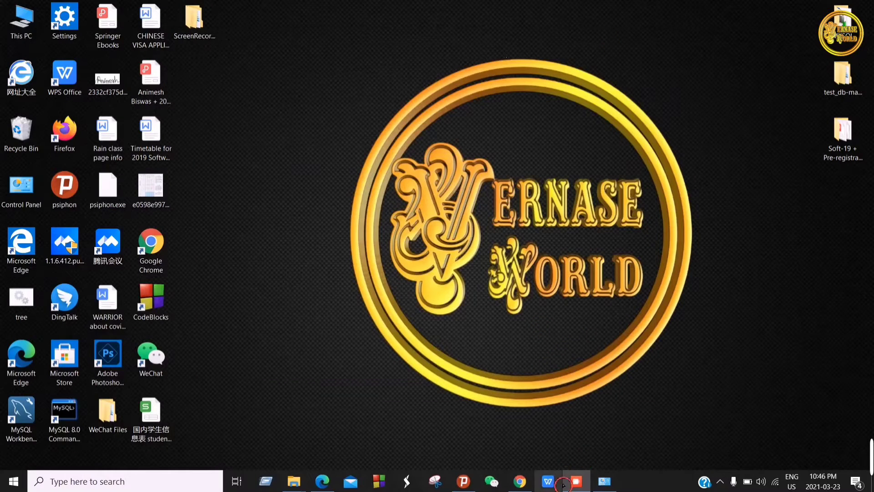
# Return to Chrome, accept the Oracle Technology Network License Agreement and request the download of jdk-8u281-windows-x64.exe.
pyautogui.click(520, 483)
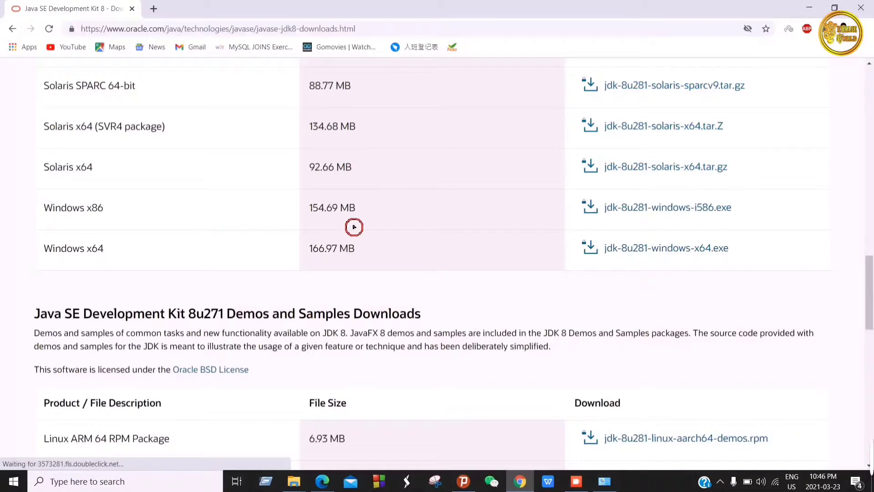
pyautogui.click(709, 251)
pyautogui.click(230, 246)
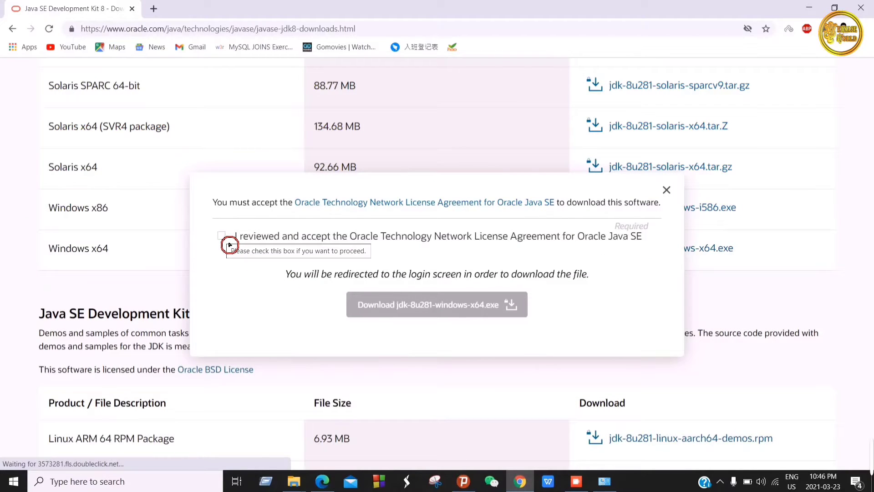
pyautogui.click(229, 245)
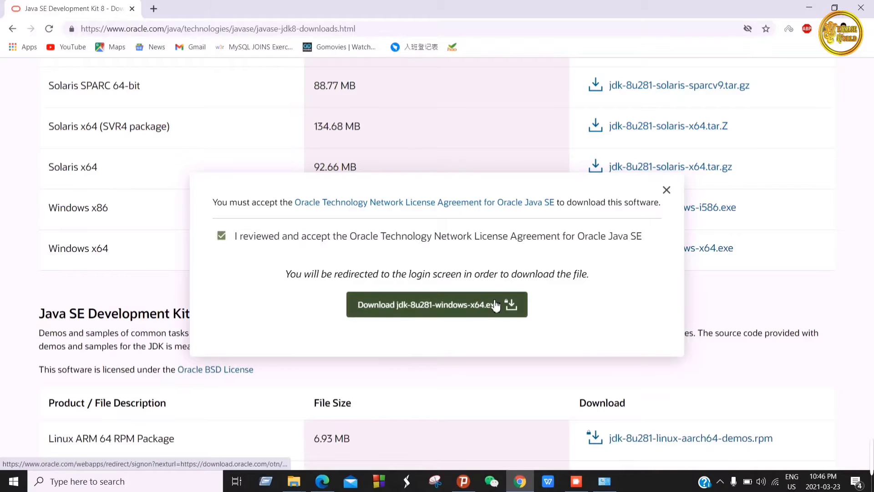
pyautogui.click(513, 308)
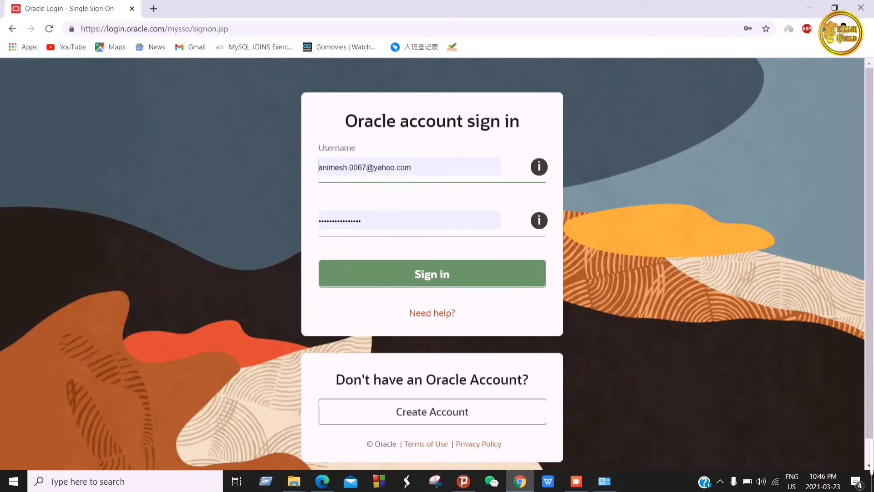
# Enter the account password on the Oracle sign-in page and sign in to start the JDK download.
pyautogui.click(502, 215)
pyautogui.doubleClick(371, 219)
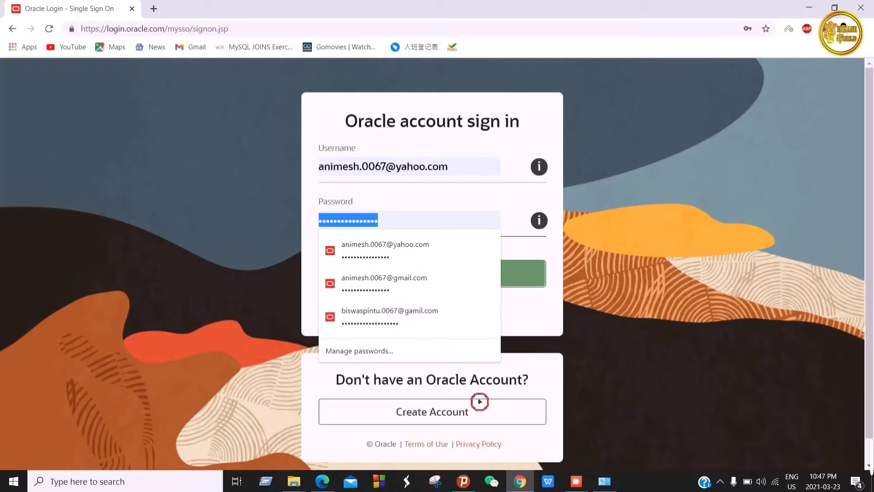
pyautogui.click(539, 387)
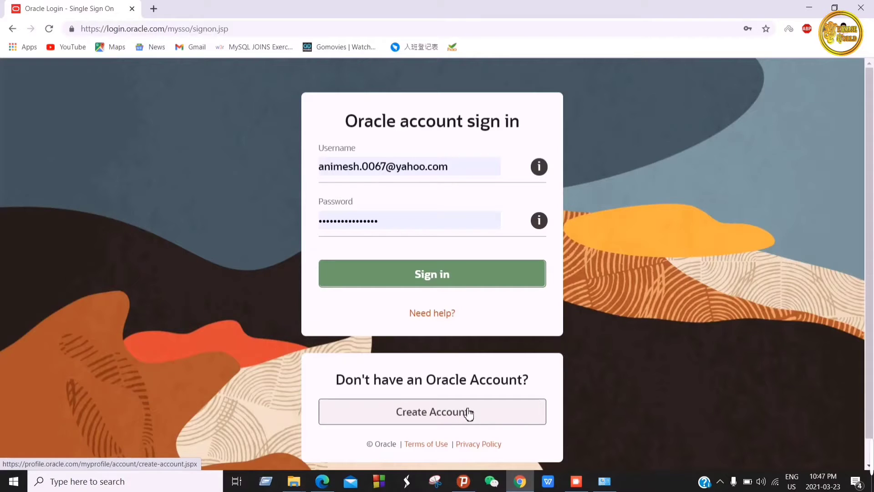
pyautogui.click(296, 234)
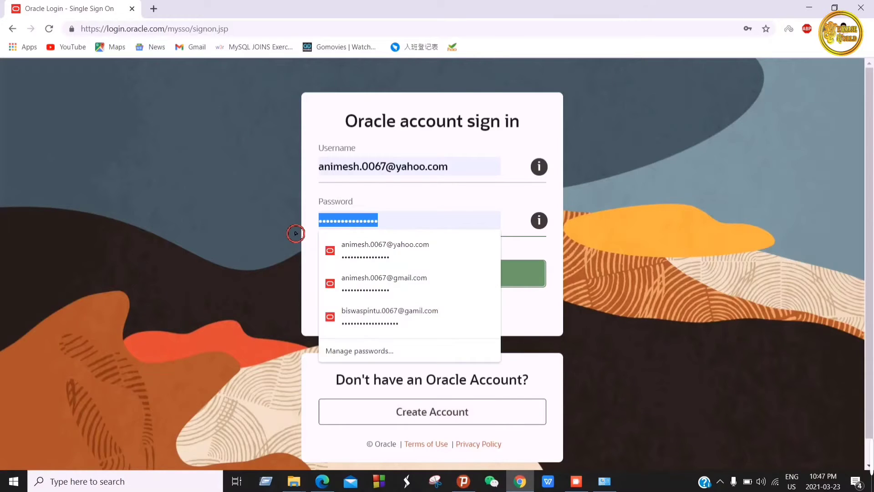
pyautogui.write('••')
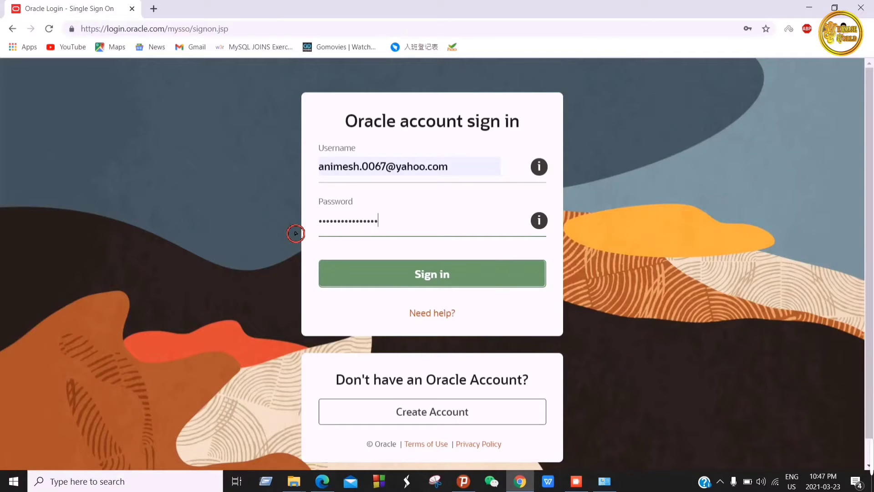
pyautogui.click(470, 275)
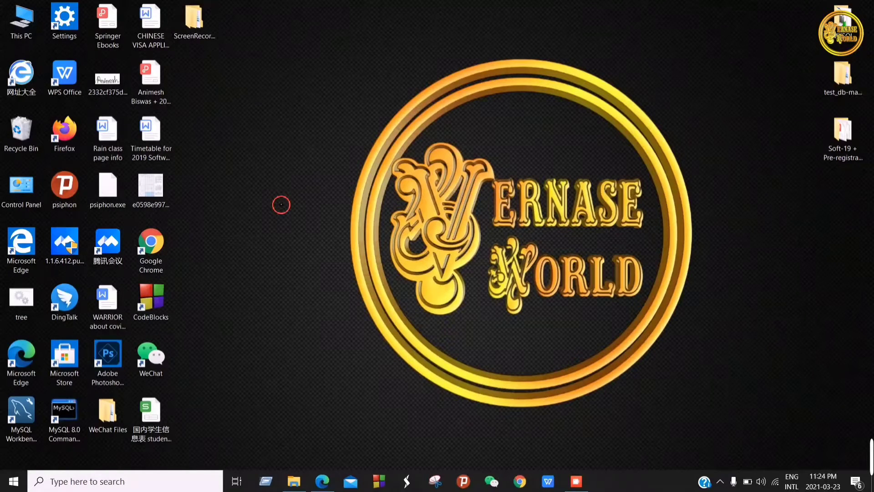
# Run the jdk-8u281-windows-x64 (1) installer from the Downloads folder of This PC.
pyautogui.doubleClick(23, 18)
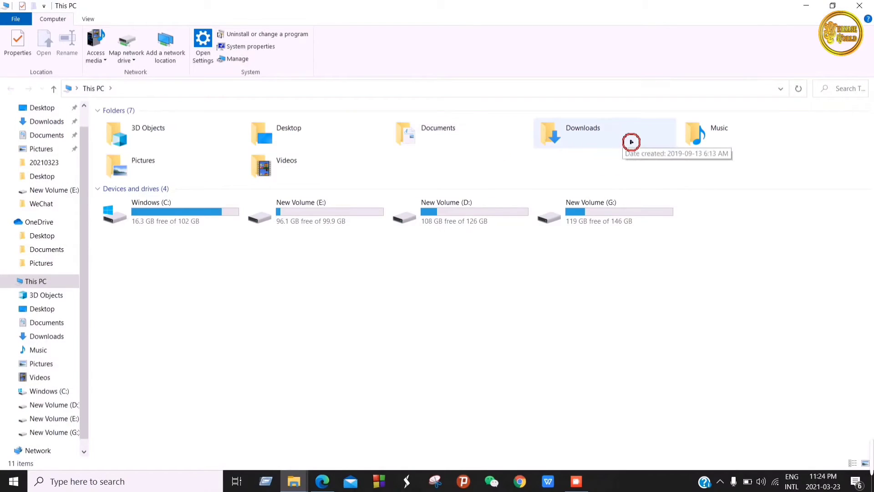
pyautogui.doubleClick(630, 143)
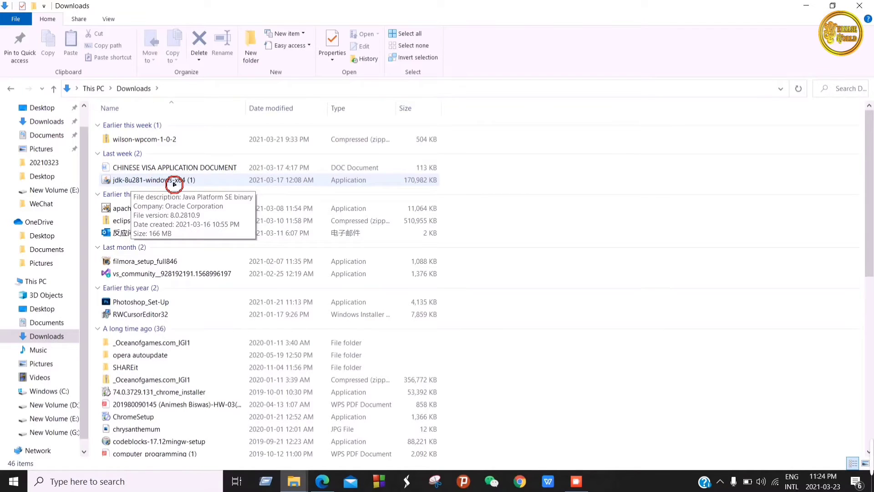
pyautogui.doubleClick(174, 183)
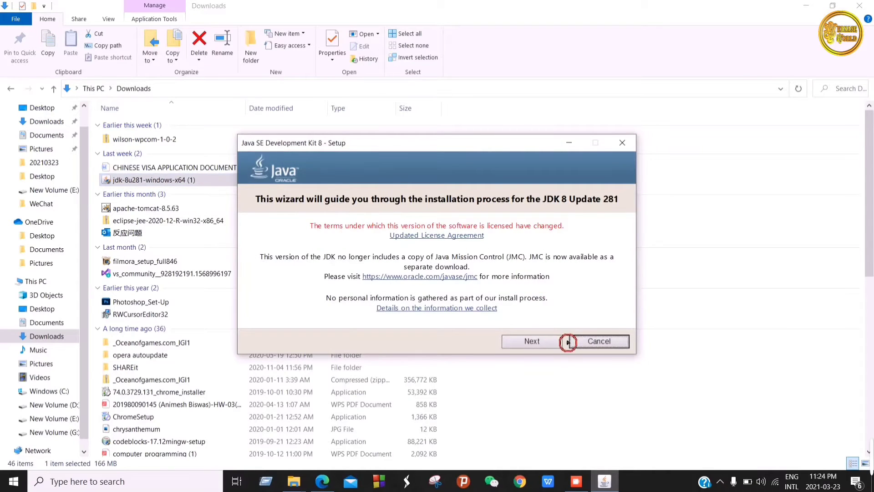
# Install JDK 8 Update 281 with the default features, keeping C:\Program Files\Java\jdk1.8.0_281\ and C:\Program Files\Java\jre1.8.0_281 as destination folders.
pyautogui.click(549, 347)
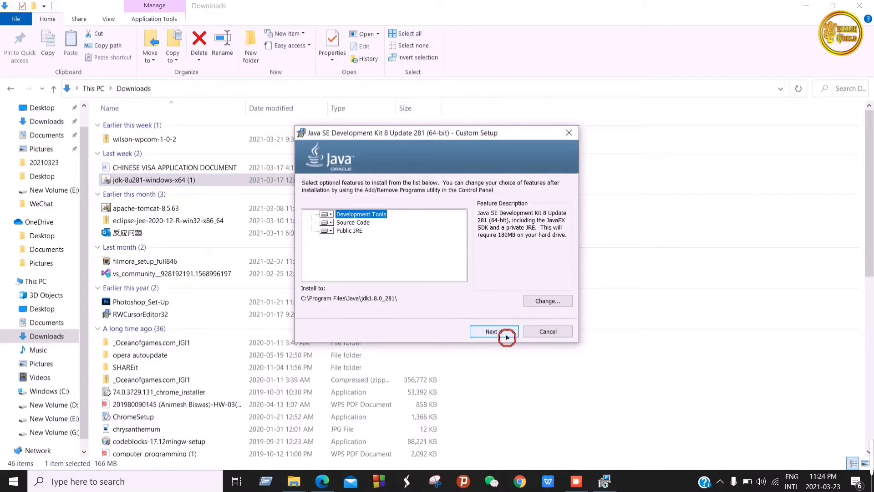
pyautogui.click(510, 334)
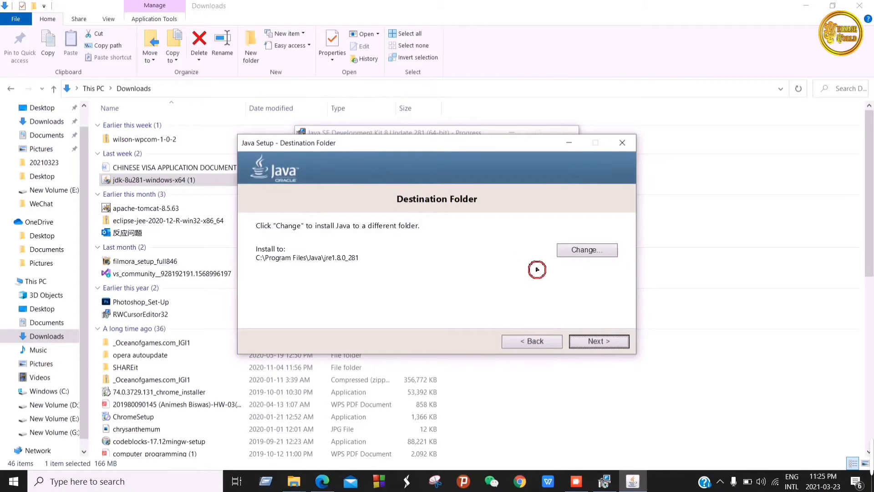
pyautogui.click(600, 342)
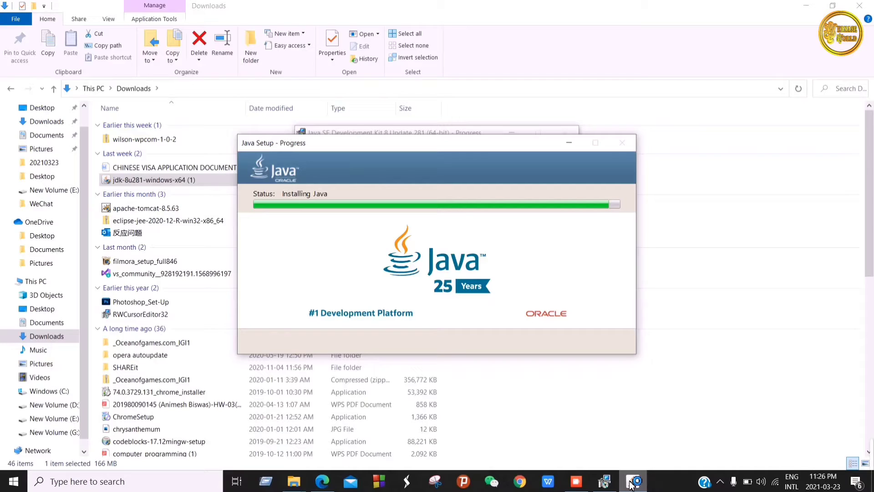
pyautogui.click(637, 483)
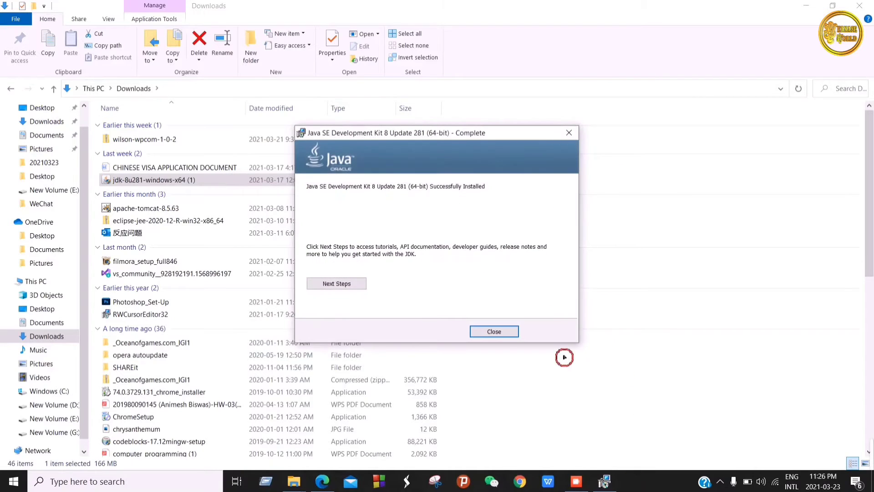
# Close the completed JDK setup wizard and minimize the Downloads window to show the desktop.
pyautogui.moveTo(502, 139); pyautogui.dragTo(452, 131)
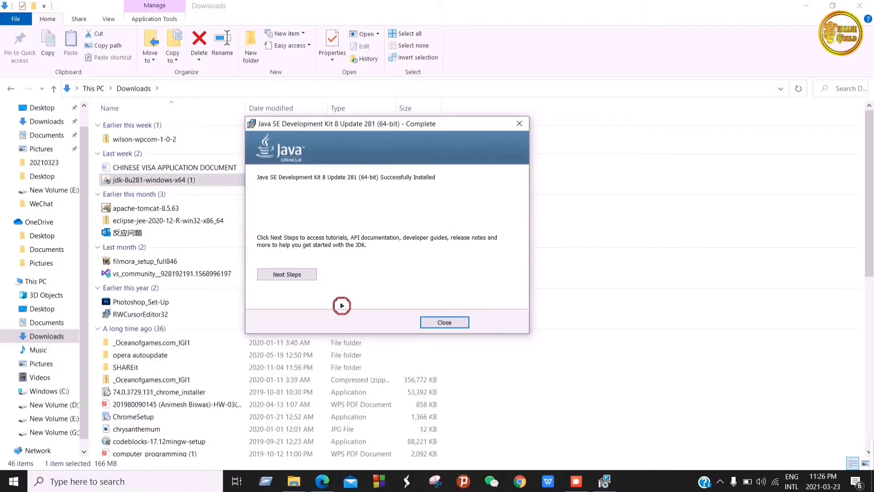
pyautogui.click(456, 327)
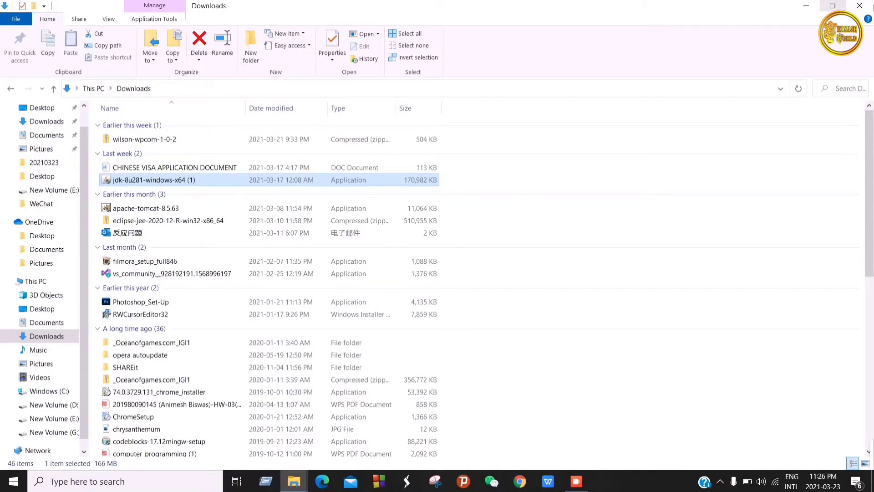
pyautogui.click(805, 6)
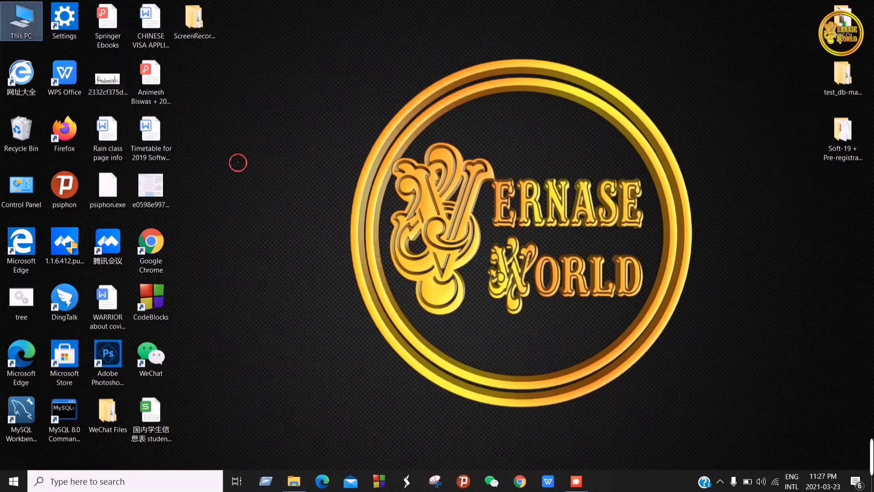
# Open the system variable Path for editing from the advanced system settings of This PC.
pyautogui.rightClick(18, 10)
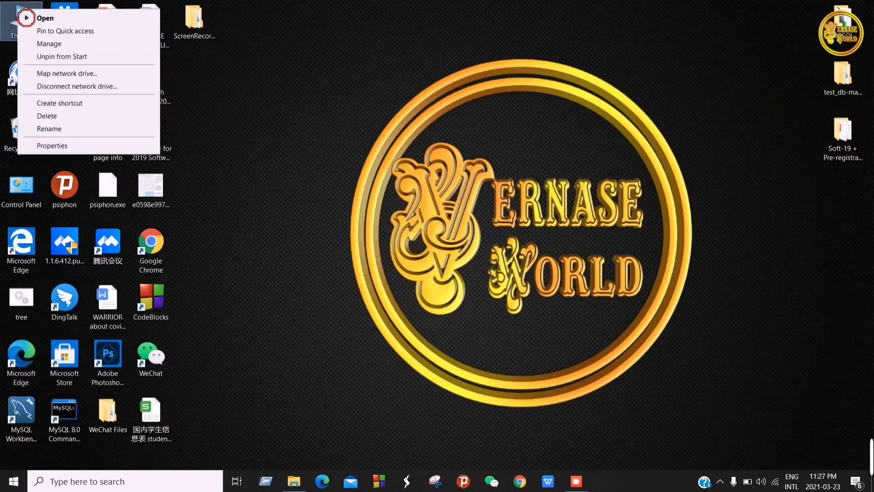
pyautogui.click(85, 146)
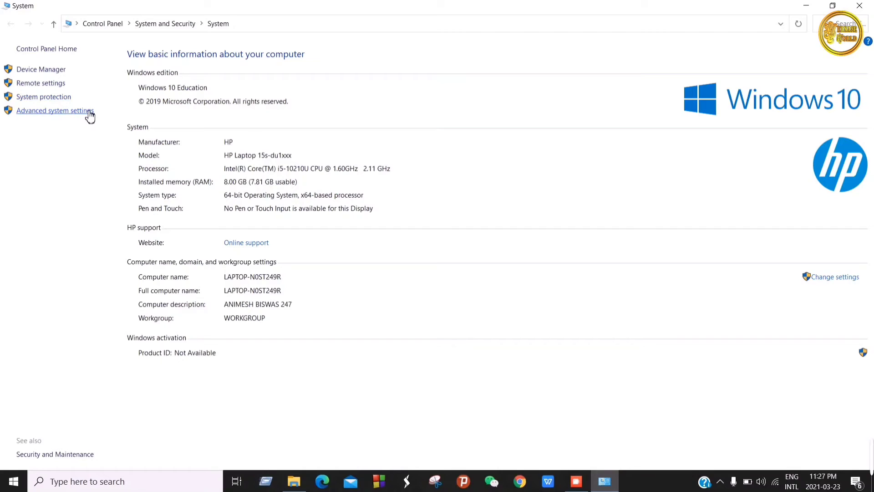
pyautogui.click(90, 114)
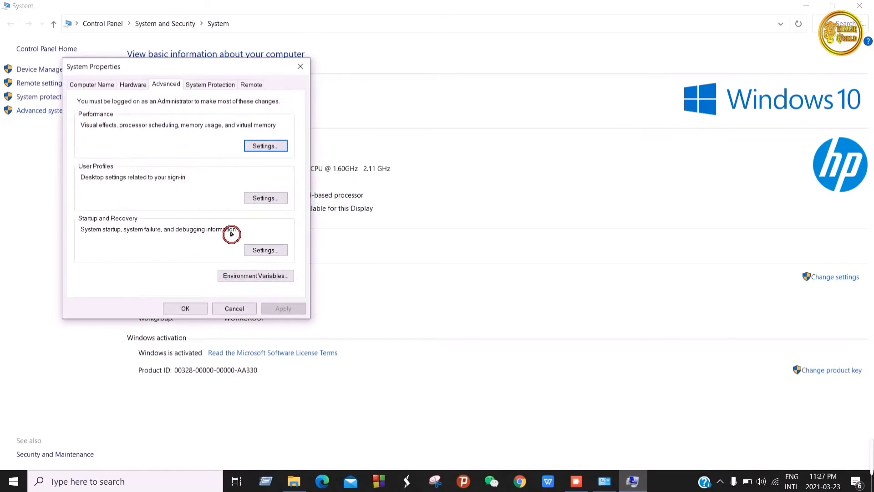
pyautogui.click(283, 282)
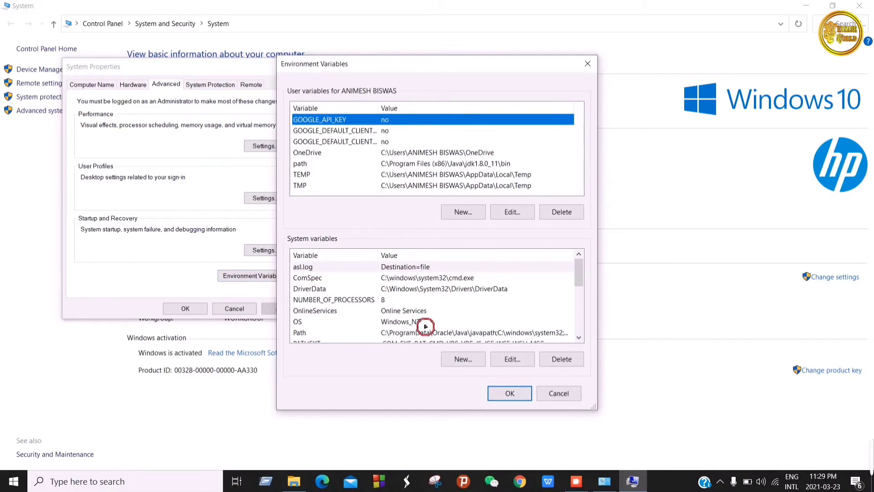
pyautogui.click(334, 336)
pyautogui.click(518, 361)
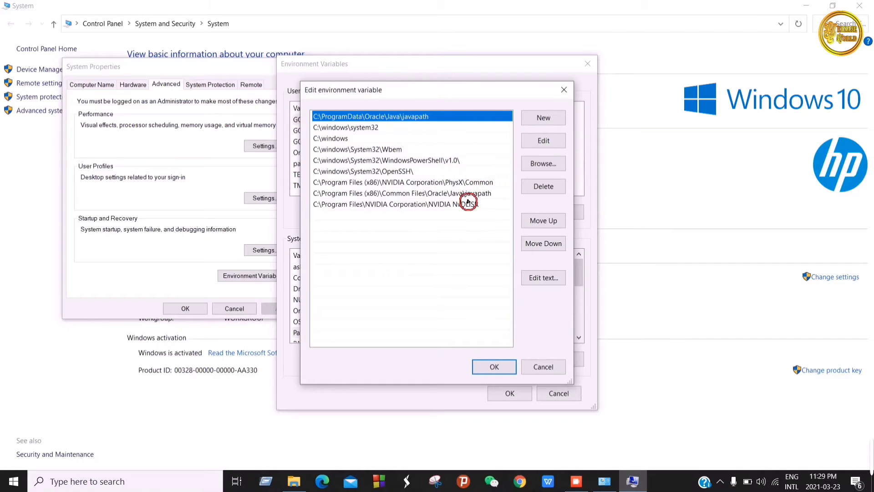
# Copy the address of the JDK folder C:\Program Files\Java\jdk1.8.0_281\bin, reached through This PC.
pyautogui.click(807, 7)
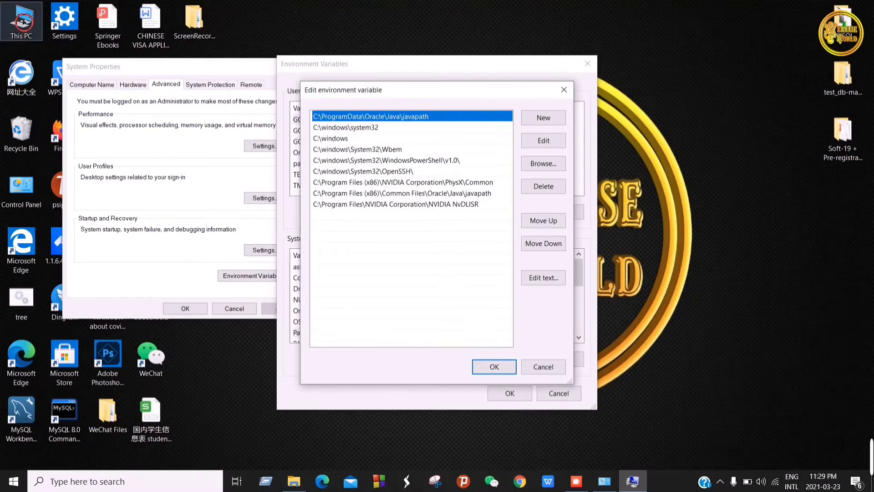
pyautogui.doubleClick(16, 30)
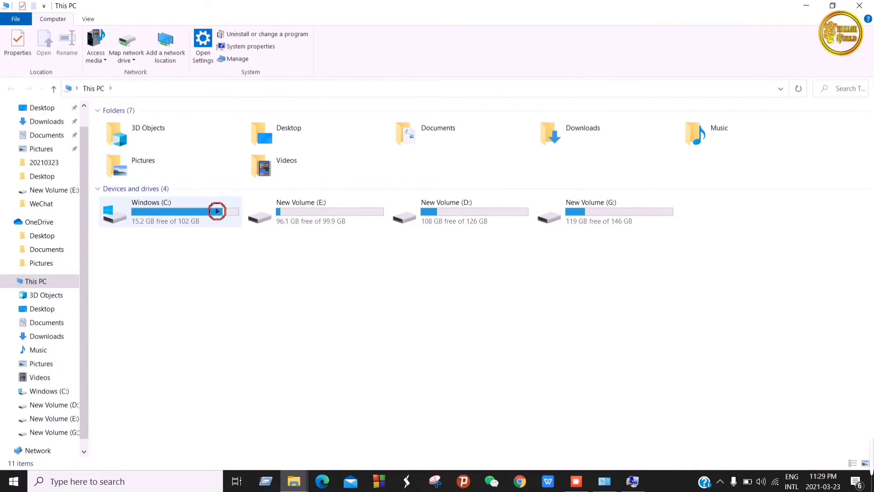
pyautogui.doubleClick(216, 209)
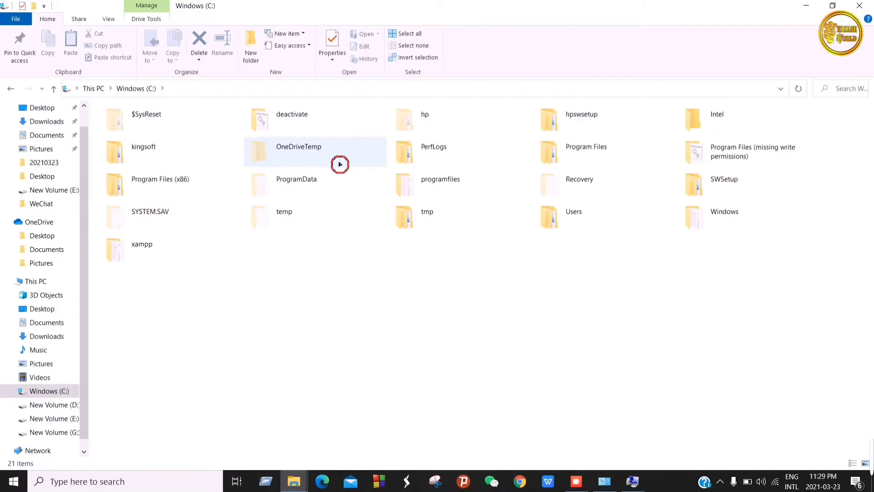
pyautogui.click(646, 159)
pyautogui.doubleClick(645, 158)
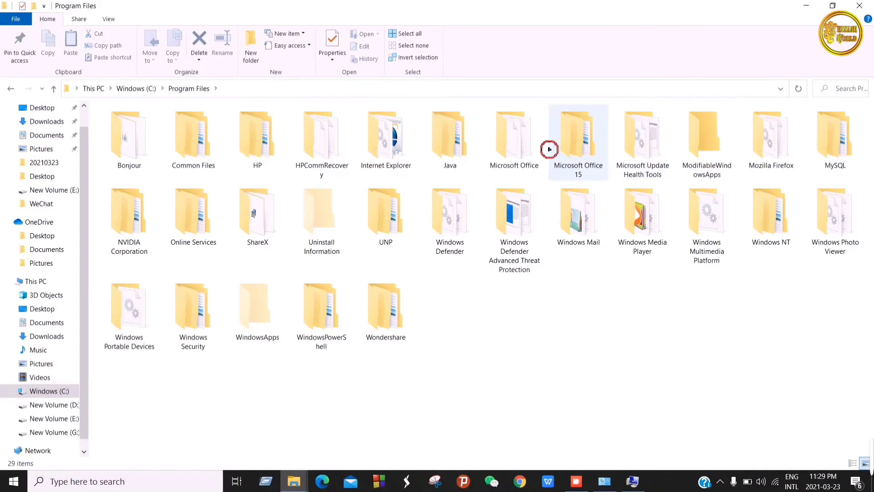
pyautogui.click(437, 139)
pyautogui.doubleClick(437, 139)
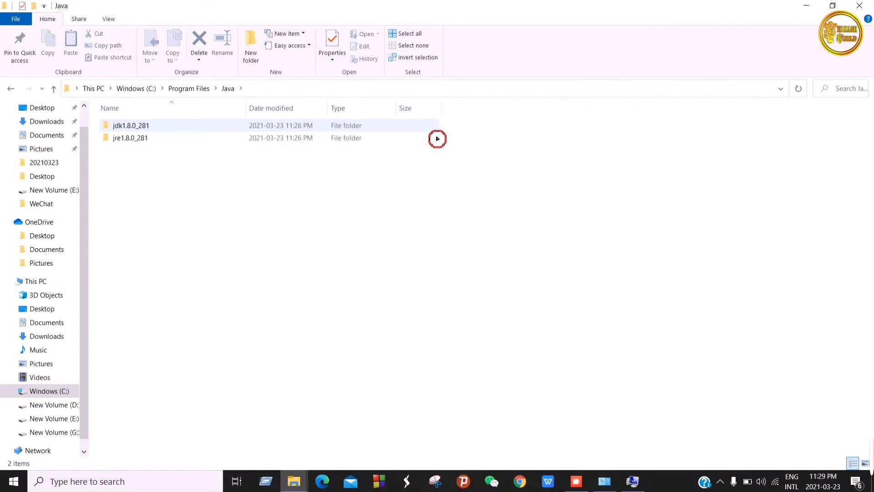
pyautogui.doubleClick(192, 130)
pyautogui.doubleClick(192, 131)
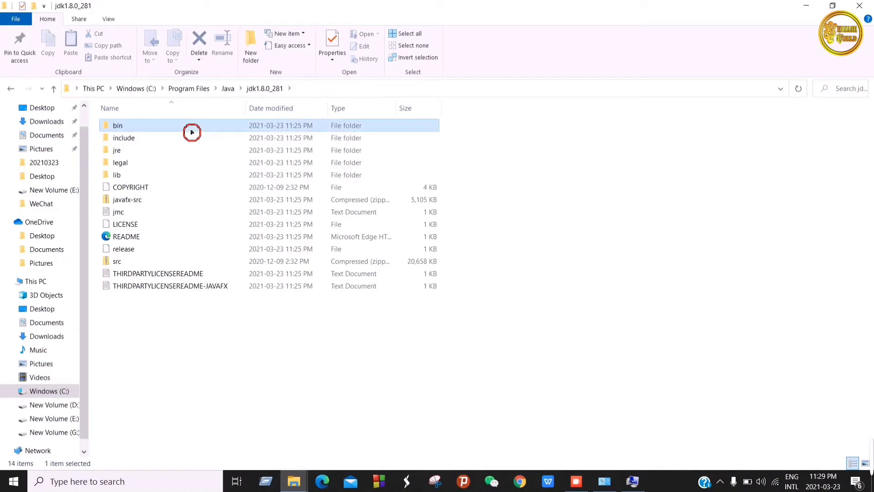
pyautogui.rightClick(313, 90)
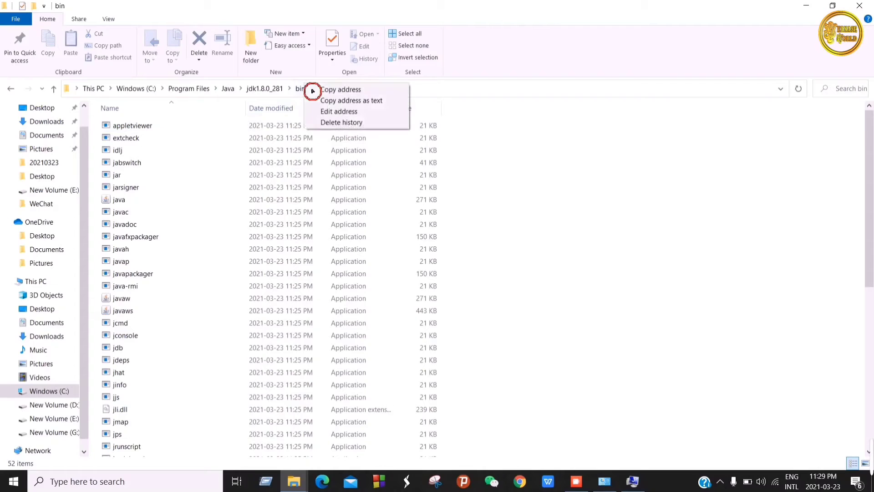
pyautogui.click(346, 90)
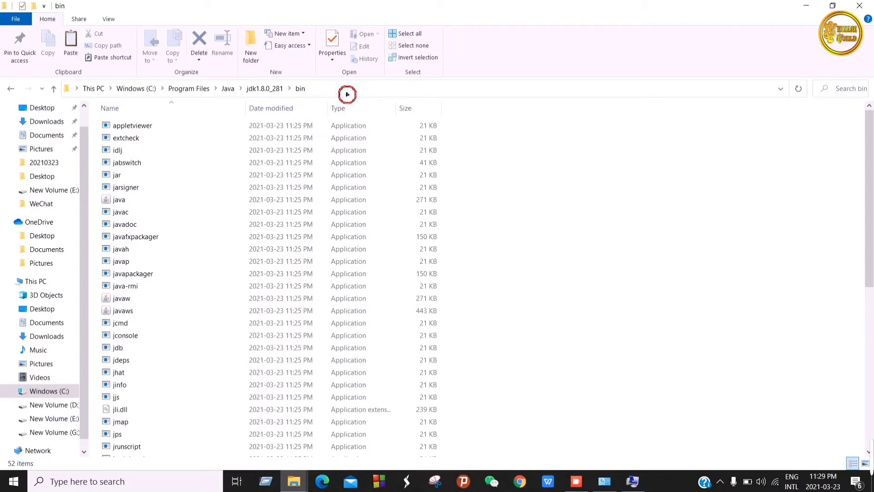
# Add C:\Program Files\Java\jdk1.8.0_281\bin as a new entry in the system Path variable.
pyautogui.click(808, 7)
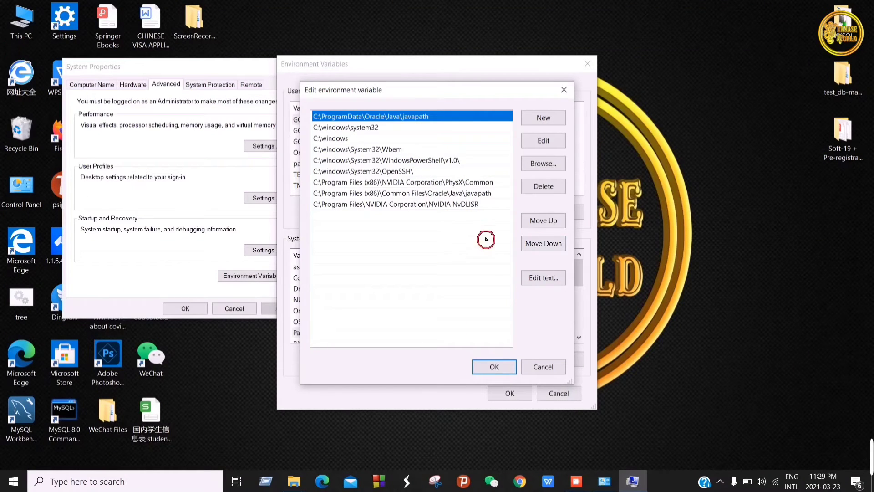
pyautogui.click(547, 124)
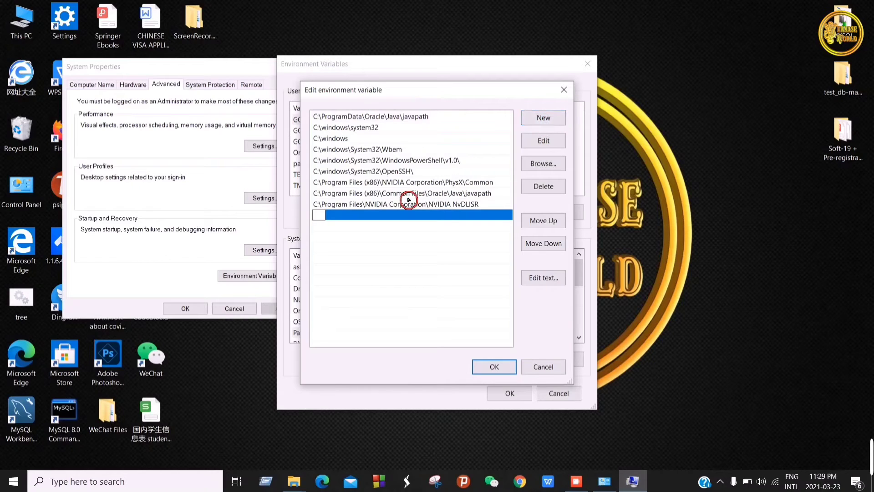
pyautogui.hotkey('ctrl', 'v')
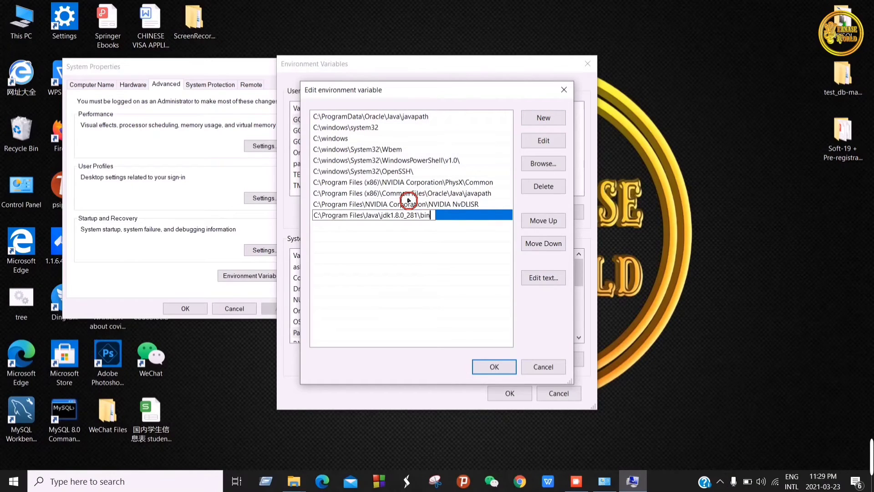
# Move the new JDK bin entry to the top of the Path list and accept the changes in all open settings dialogs.
pyautogui.click(548, 224)
pyautogui.click(548, 223)
pyautogui.click(547, 223)
pyautogui.click(548, 222)
pyautogui.click(546, 222)
pyautogui.click(546, 222)
pyautogui.click(547, 221)
pyautogui.click(547, 221)
pyautogui.click(547, 221)
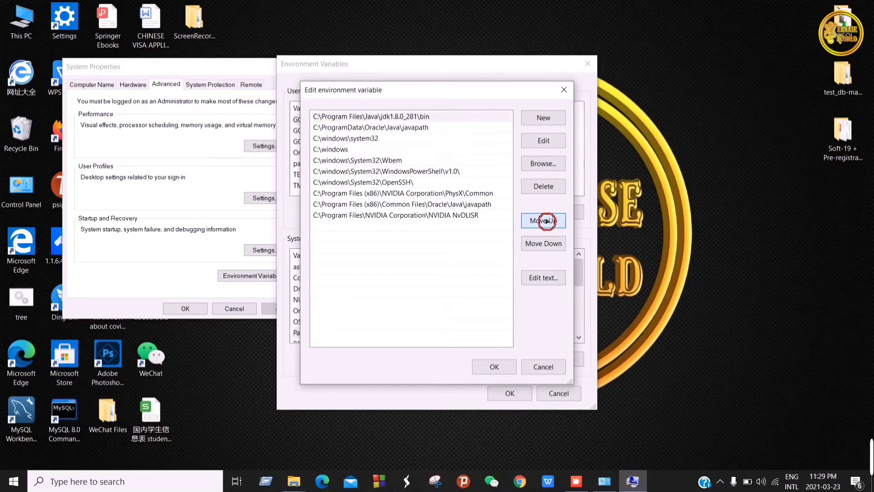
pyautogui.click(501, 367)
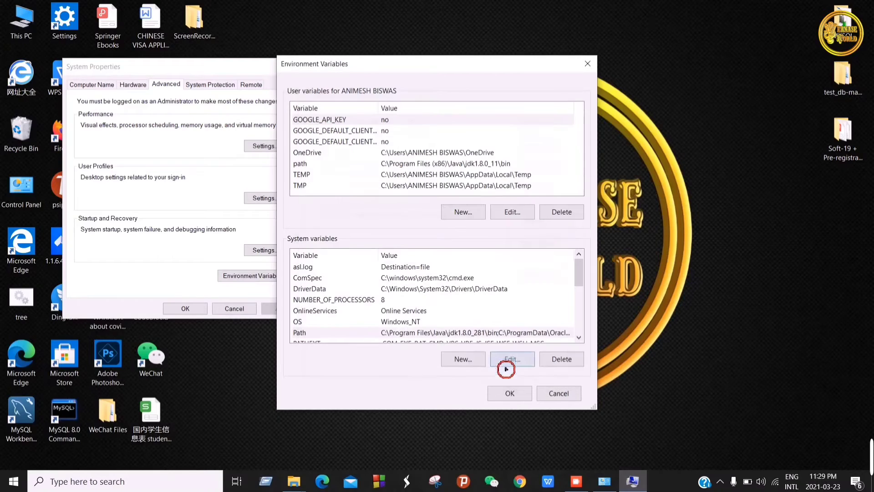
pyautogui.click(522, 398)
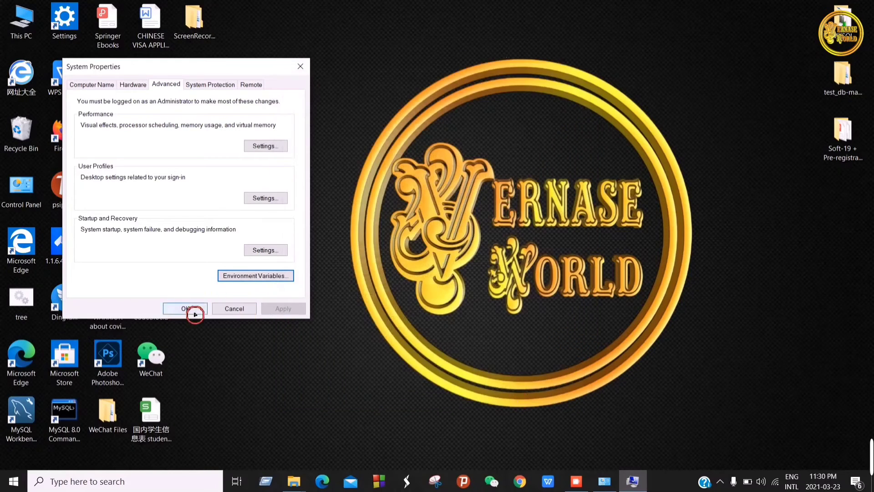
pyautogui.click(194, 311)
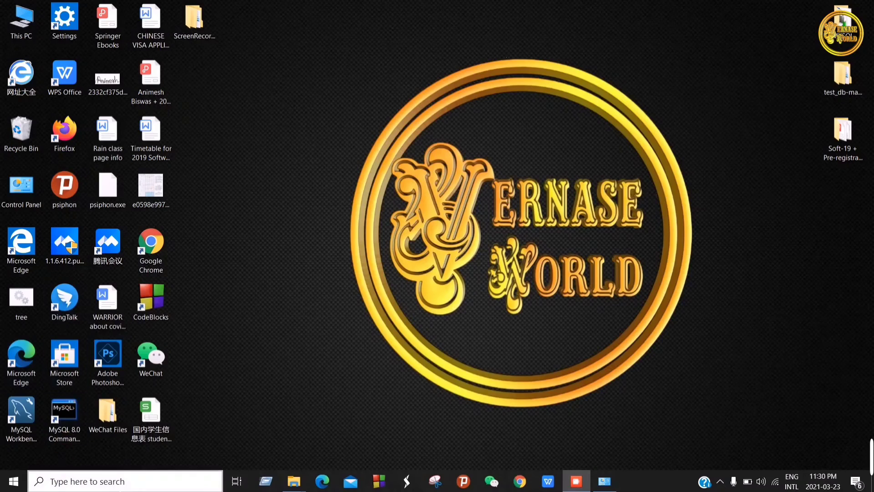
# Open Command Prompt, run javac to check the Java compiler, and maximize the window.
pyautogui.click(164, 481)
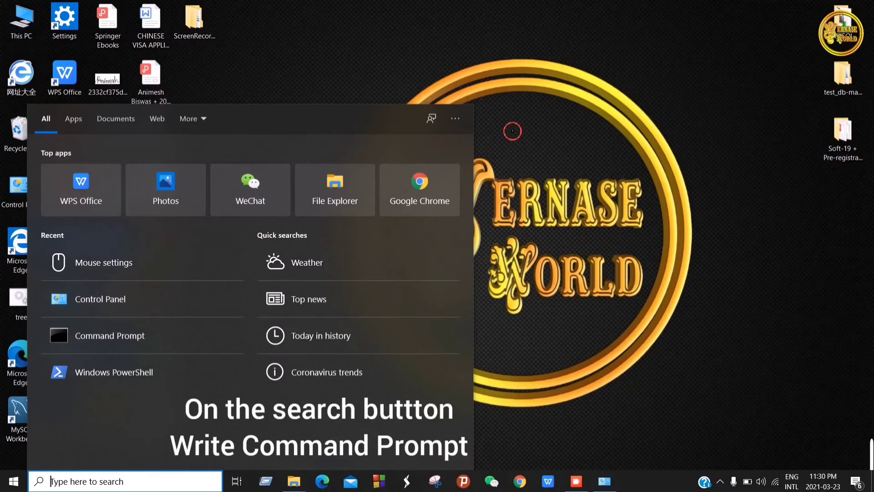
pyautogui.click(196, 345)
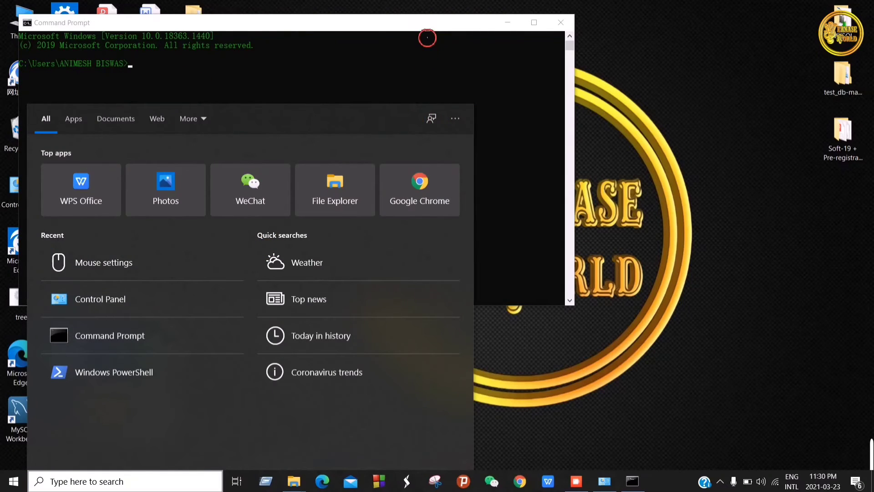
pyautogui.click(428, 37)
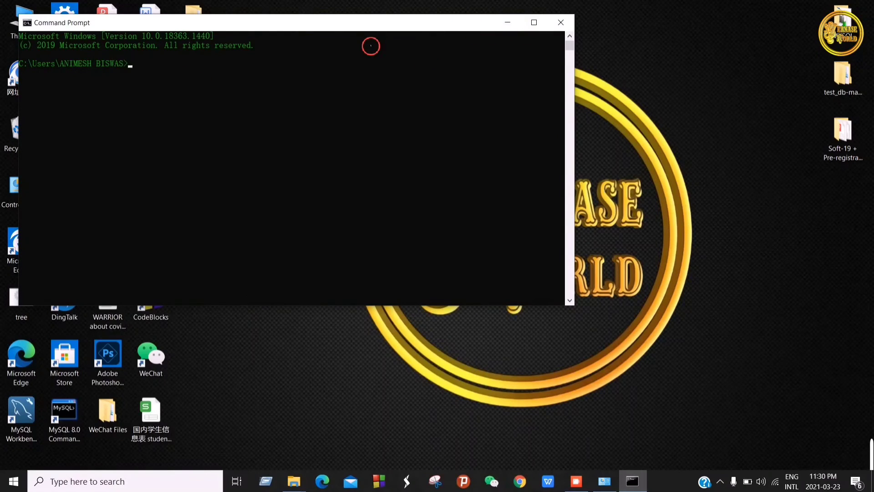
pyautogui.write('javac')
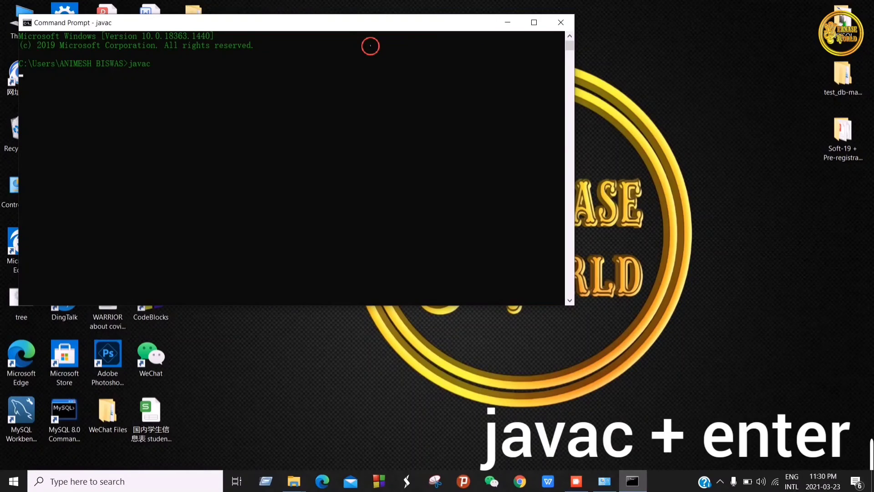
pyautogui.press('Return')
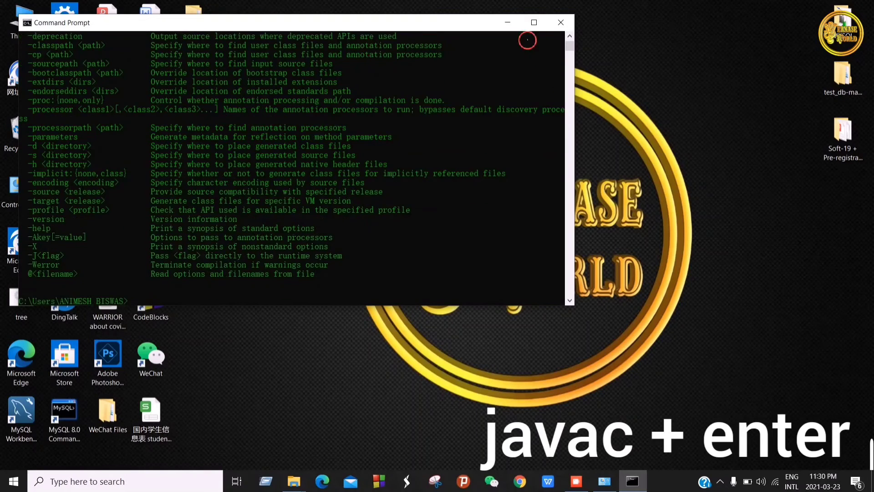
pyautogui.click(534, 22)
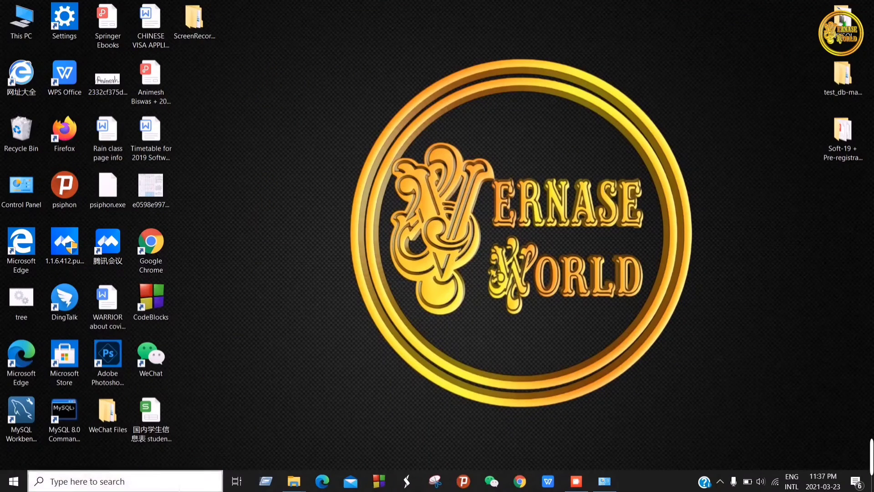
# Search Windows for PowerShell and launch Windows PowerShell.
pyautogui.click(179, 481)
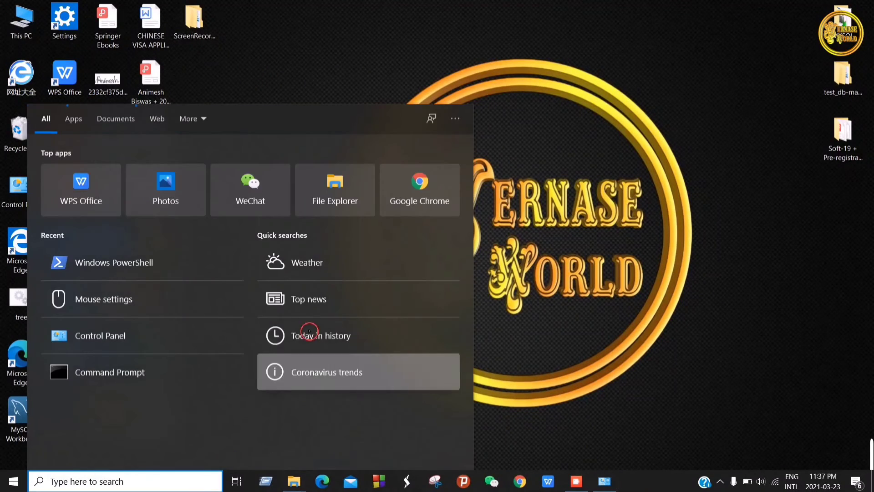
pyautogui.write('poer')
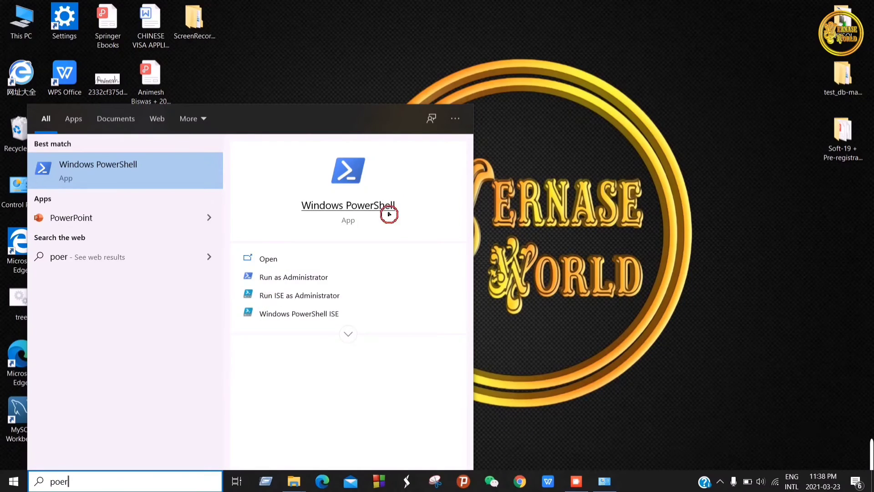
pyautogui.press('Return')
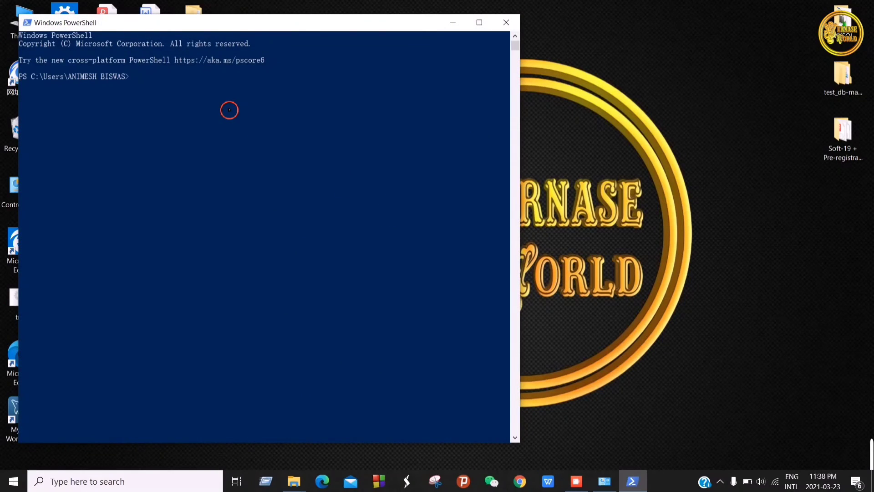